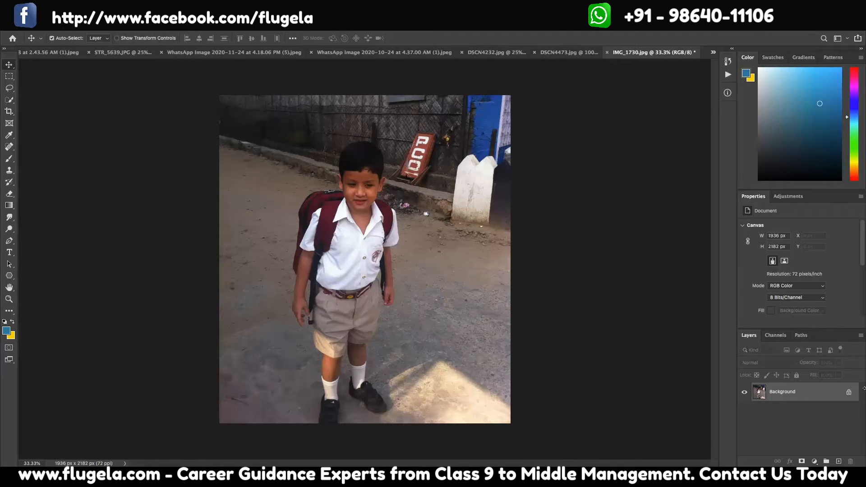
# Unlock the Background layer so it becomes a regular layer, and add a new empty layer above it.
pyautogui.click(849, 393)
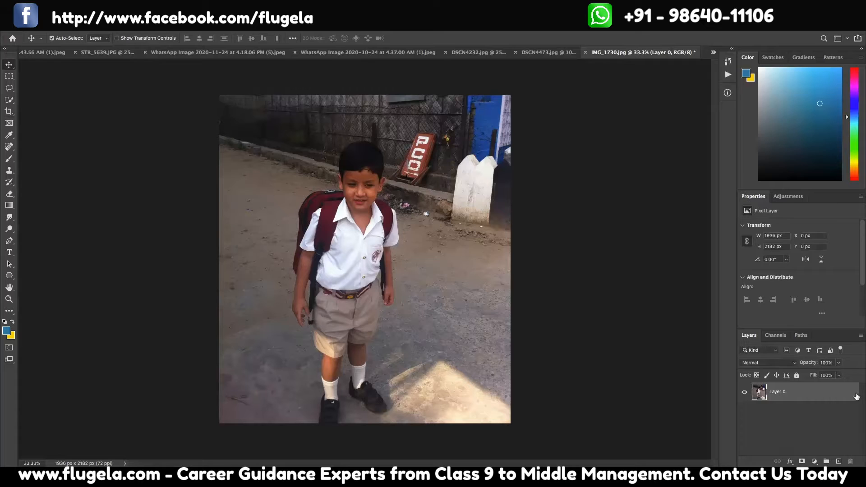
pyautogui.doubleClick(807, 398)
pyautogui.click(742, 98)
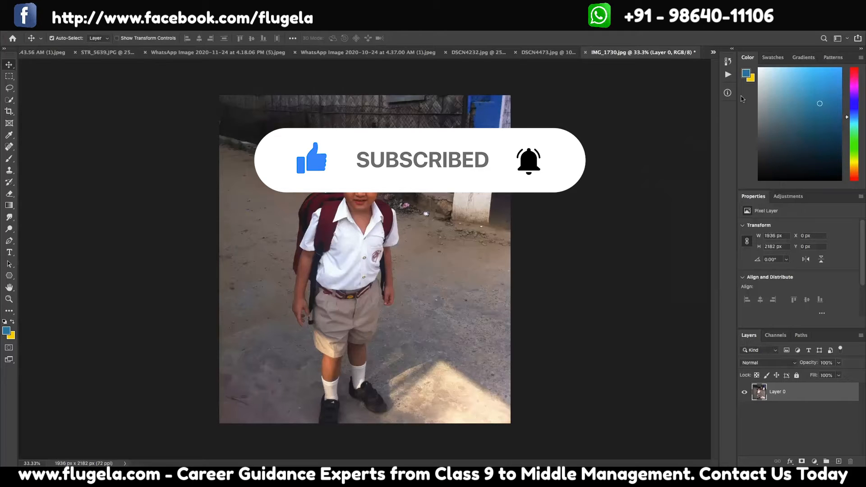
pyautogui.click(838, 462)
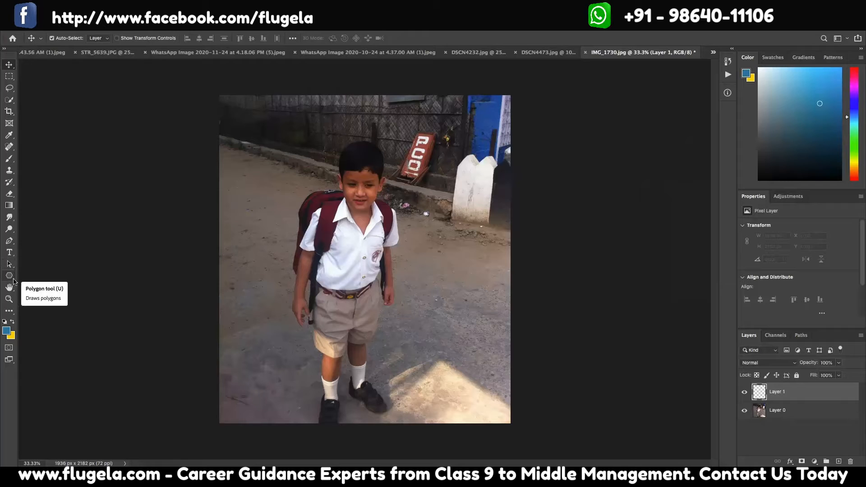
# Draw a black rectangle about 425 by 222 px on the photo, beside the boy's head.
pyautogui.click(13, 279)
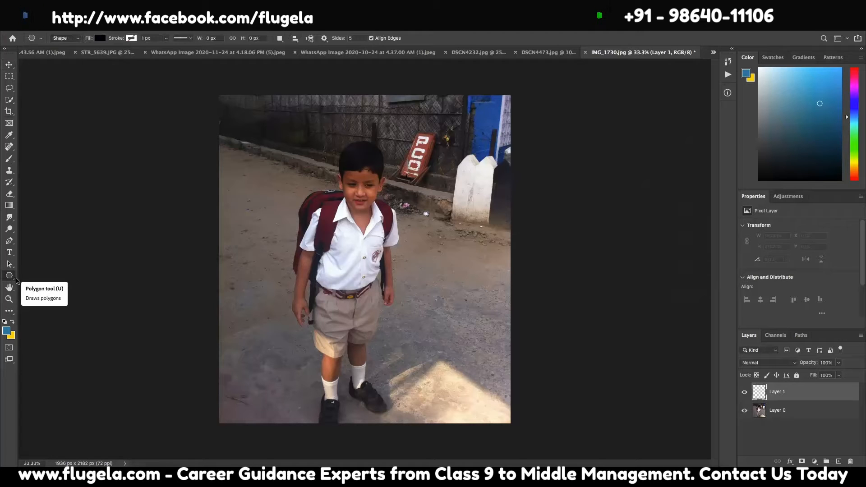
pyautogui.click(43, 275)
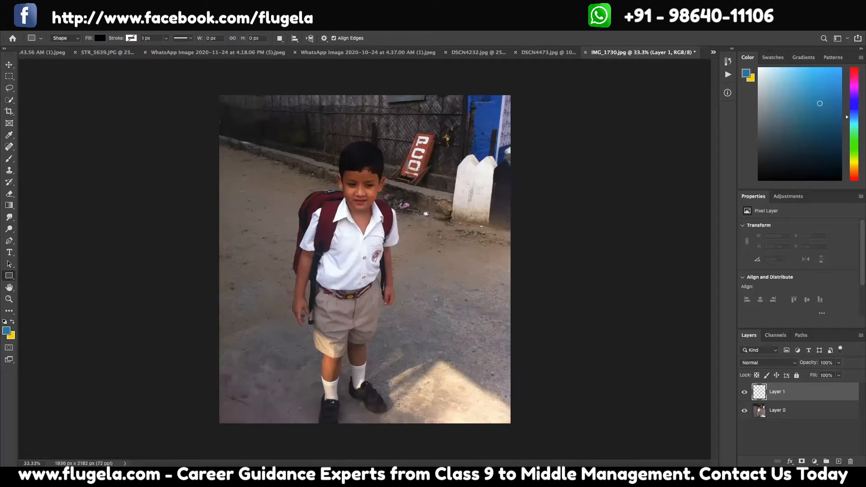
pyautogui.moveTo(248, 145); pyautogui.dragTo(312, 178)
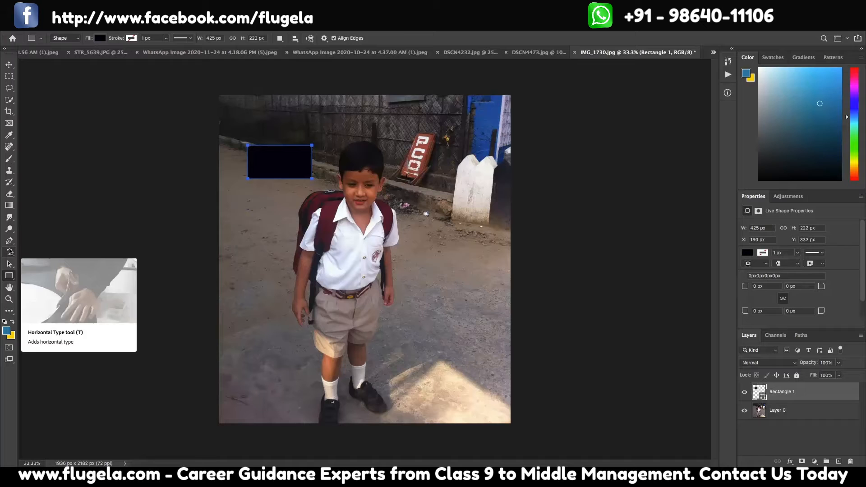
pyautogui.click(9, 252)
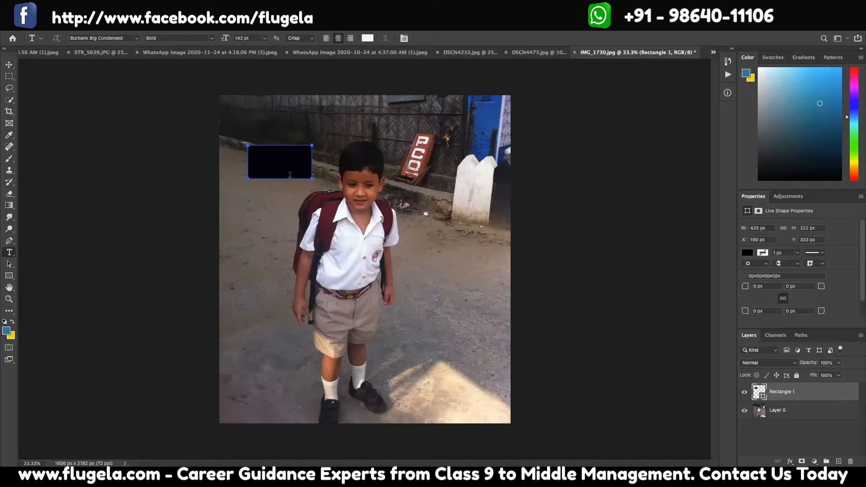
pyautogui.click(265, 164)
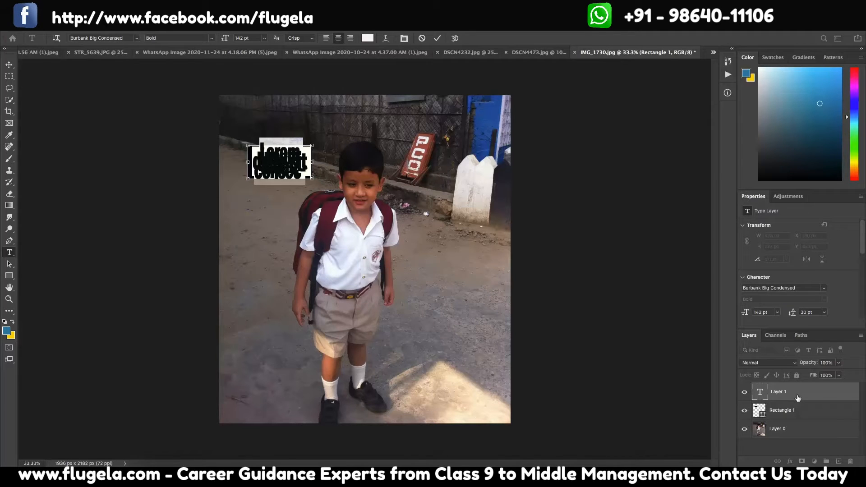
pyautogui.write('New YOEK')
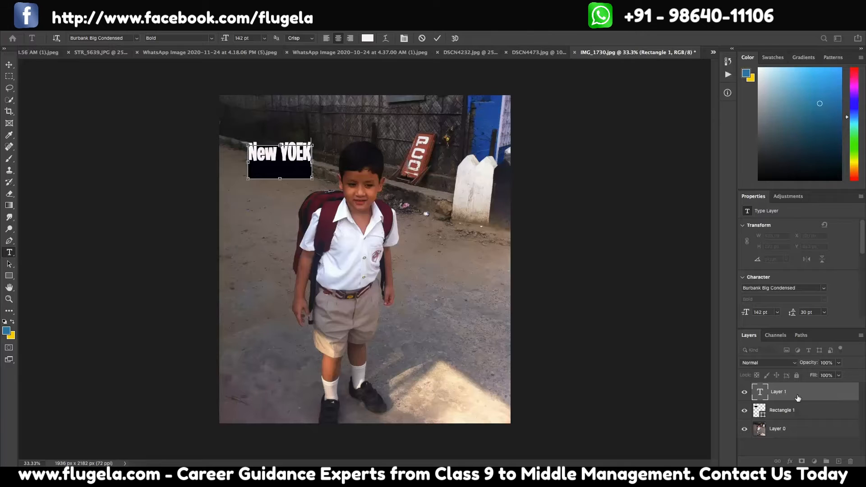
pyautogui.press('Escape')
pyautogui.press('v')
# Add the white text "New York" over the black rectangle and move it slightly down to centre it in the box.
pyautogui.click(10, 253)
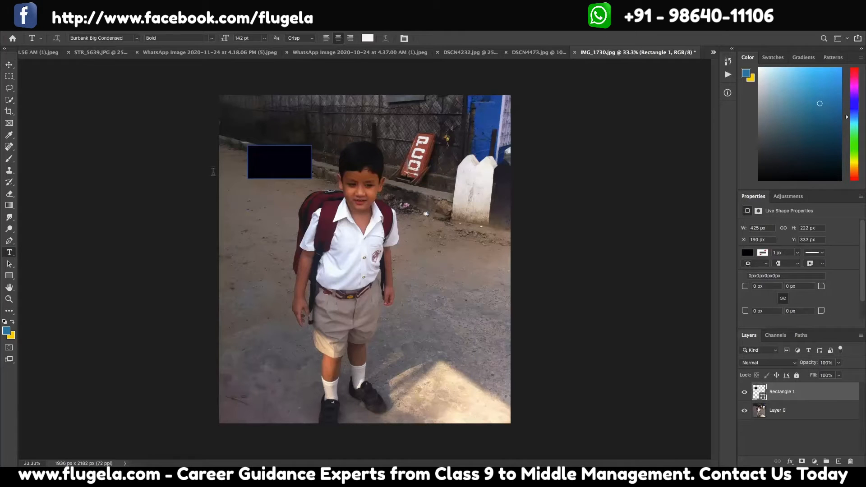
pyautogui.click(264, 163)
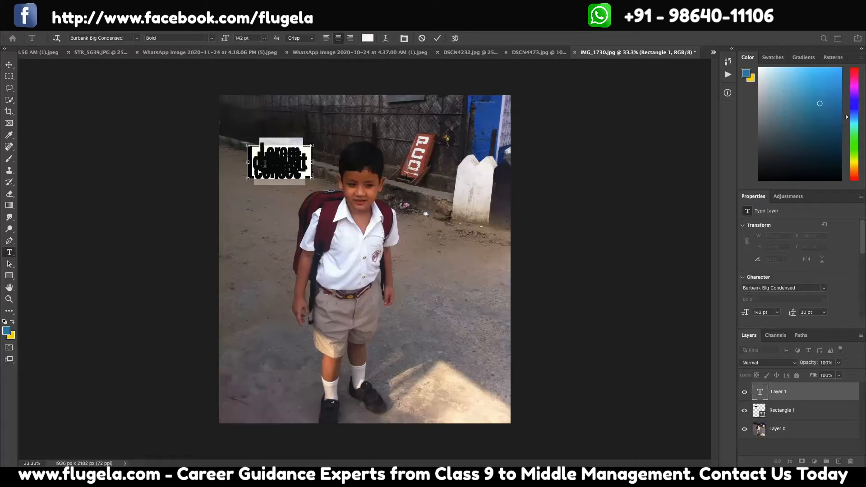
pyautogui.write('N')
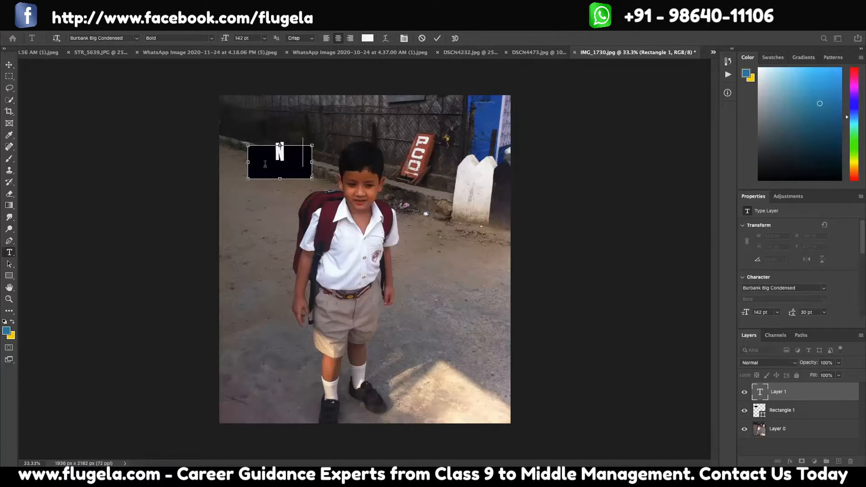
pyautogui.write('ew York')
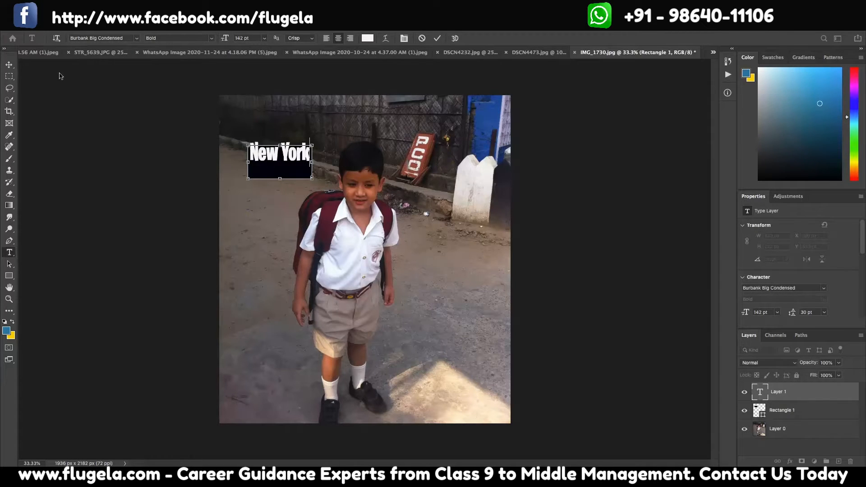
pyautogui.click(8, 65)
pyautogui.moveTo(263, 157); pyautogui.dragTo(265, 166)
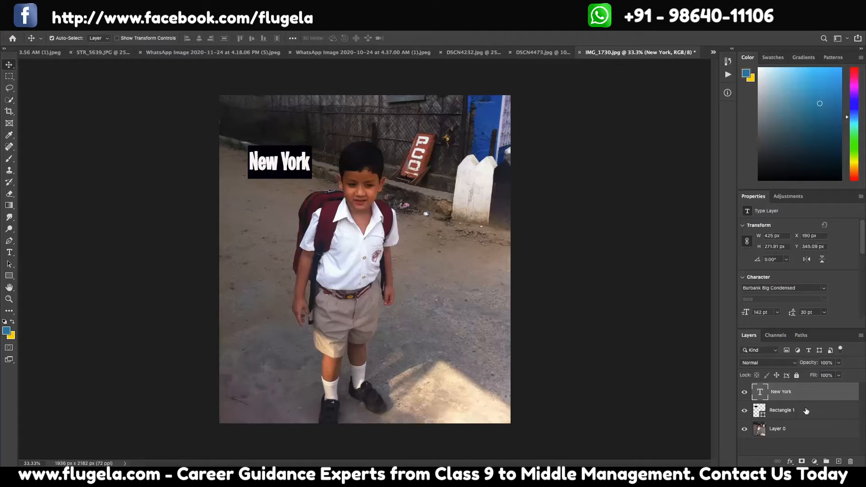
# Restack the layers so Layer 0 is on top, Rectangle 1 below it and the New York text lowest.
pyautogui.moveTo(816, 395); pyautogui.dragTo(817, 417)
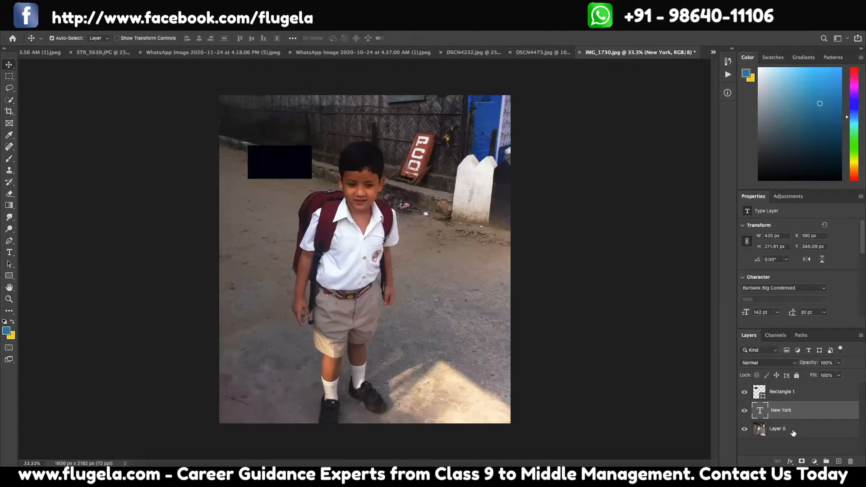
pyautogui.moveTo(793, 433); pyautogui.dragTo(792, 410)
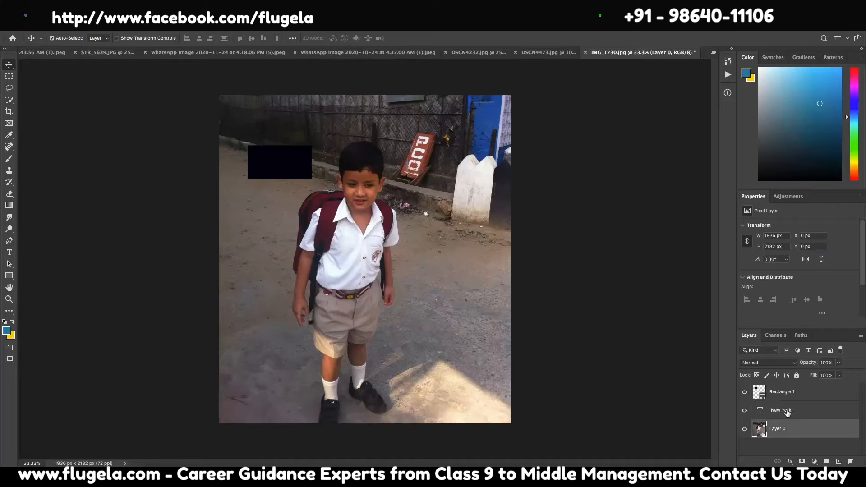
pyautogui.moveTo(790, 429); pyautogui.dragTo(786, 393)
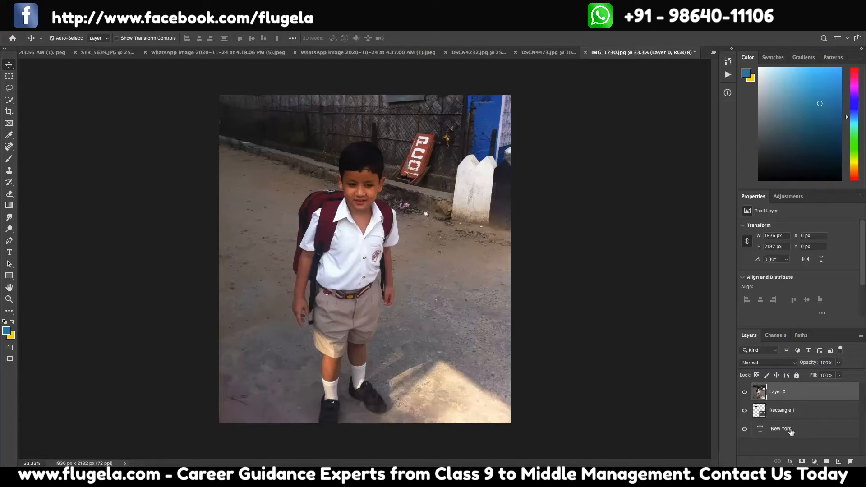
# Move the New York text layer back to the top of the stack and Rectangle 1 back above Layer 0.
pyautogui.moveTo(790, 431); pyautogui.dragTo(782, 389)
pyautogui.moveTo(778, 431); pyautogui.dragTo(779, 409)
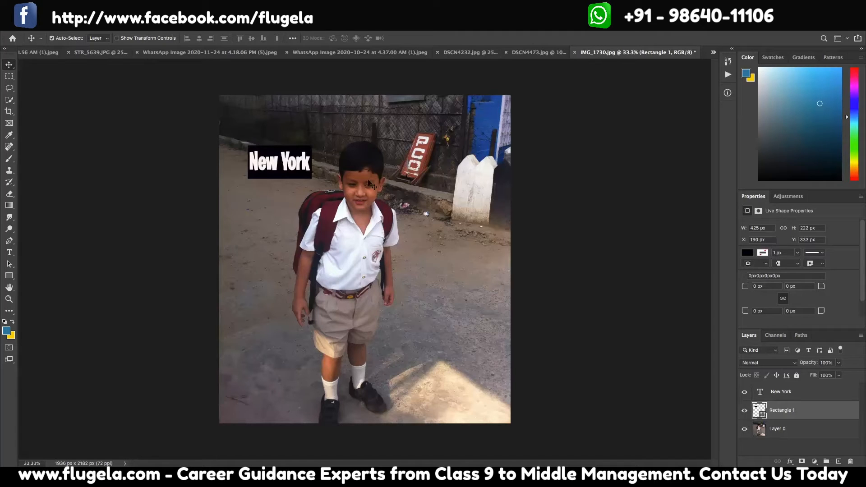
# Select the boy and his backpack with the Quick Selection tool, trimming the stray area beside his hand.
pyautogui.click(10, 101)
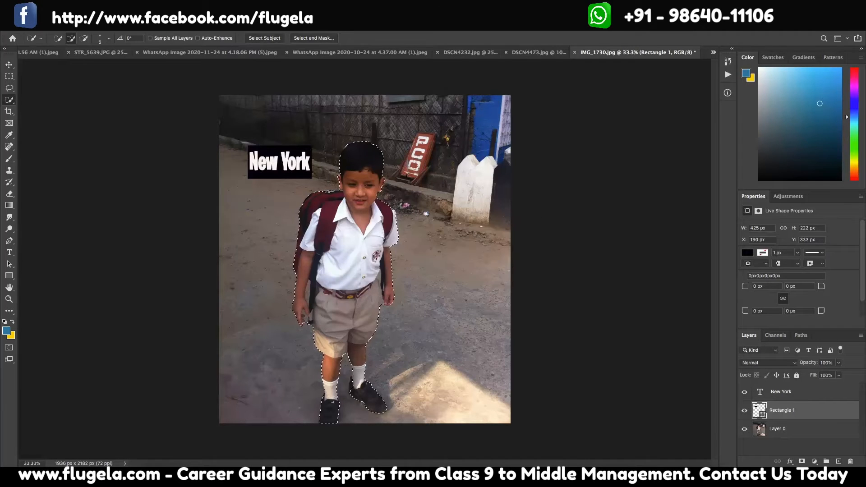
pyautogui.click(84, 38)
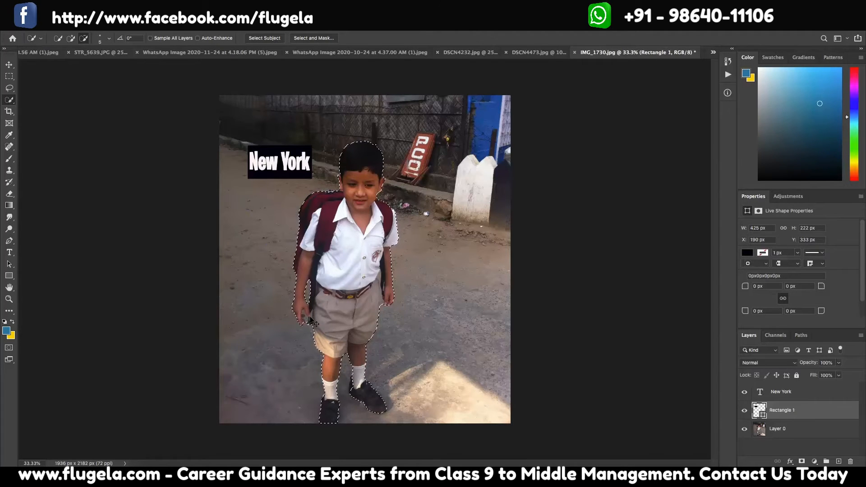
pyautogui.hotkey('ctrl', '+')
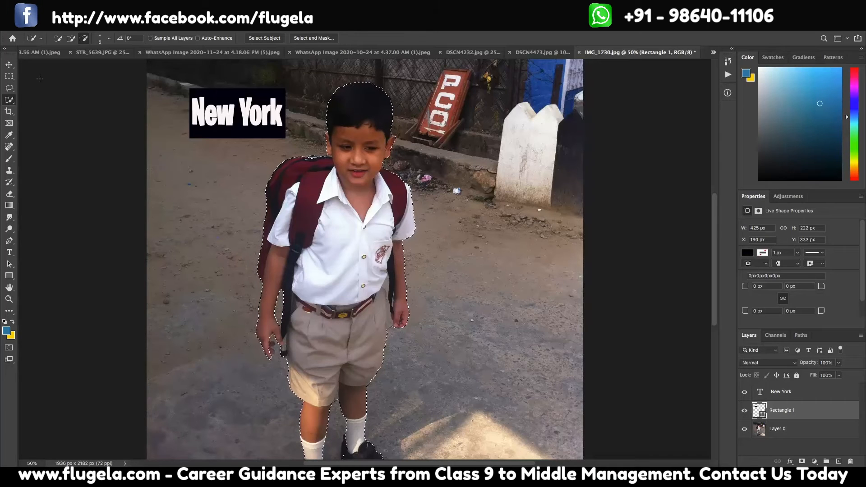
pyautogui.click(70, 37)
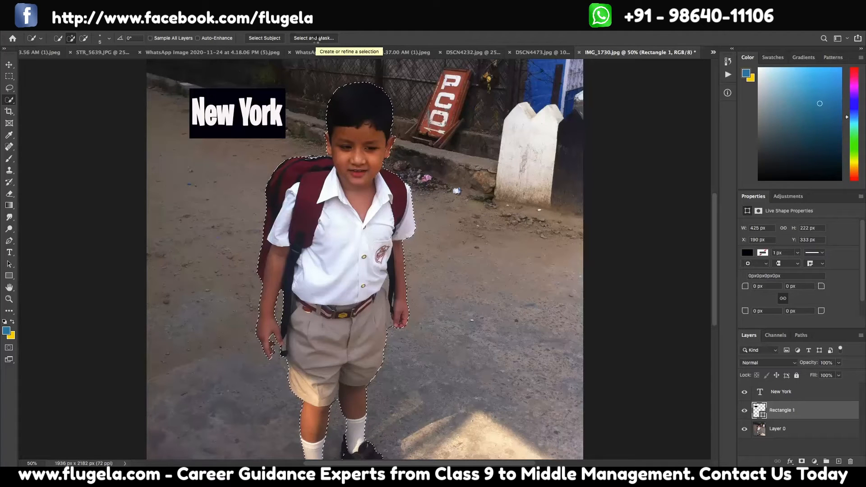
# Refine the boy's selection in Select and Mask with Smooth set to 7.
pyautogui.click(314, 38)
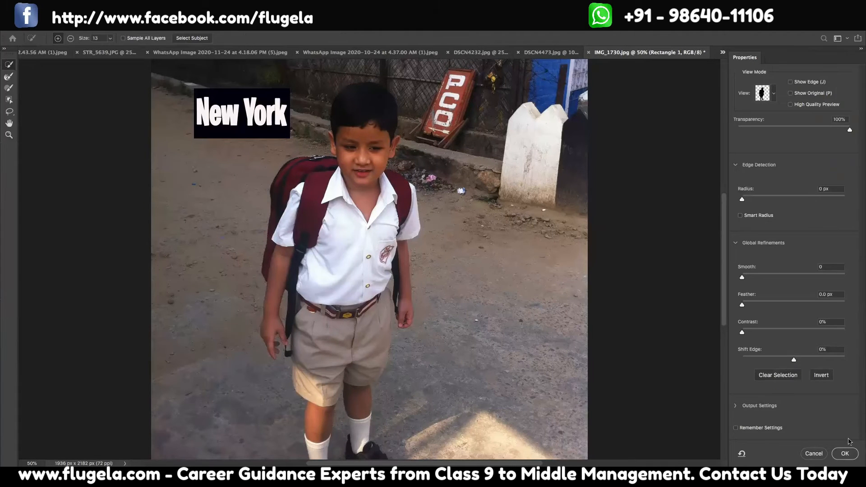
pyautogui.click(743, 278)
pyautogui.moveTo(743, 279); pyautogui.dragTo(750, 278)
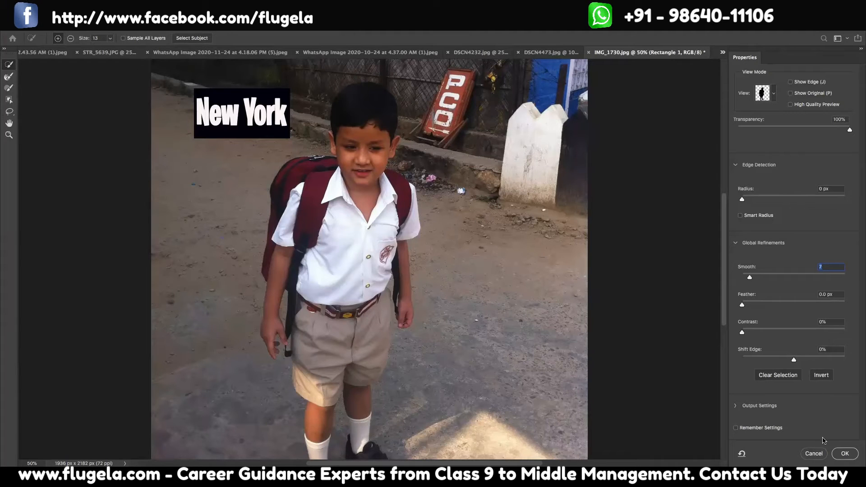
pyautogui.click(845, 454)
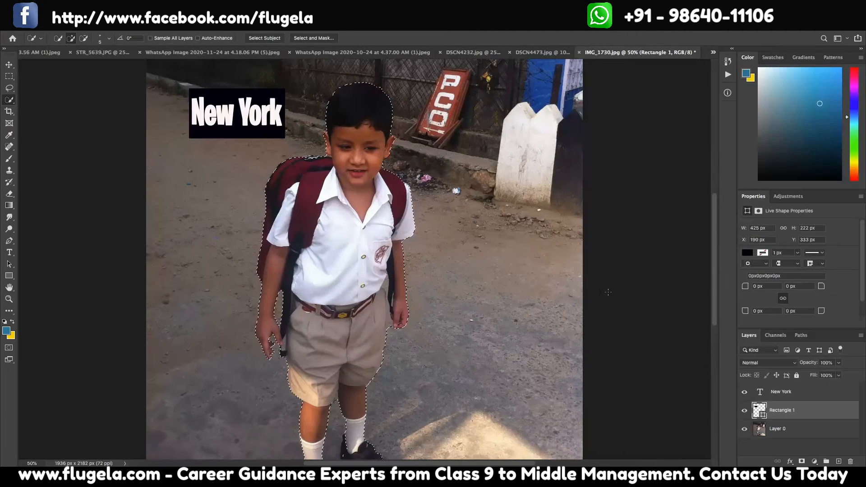
# Add a layer mask to Layer 0 from the boy's selection and set the mask's feather to 0.7 px.
pyautogui.hotkey('ctrl', 'd')
pyautogui.click(793, 433)
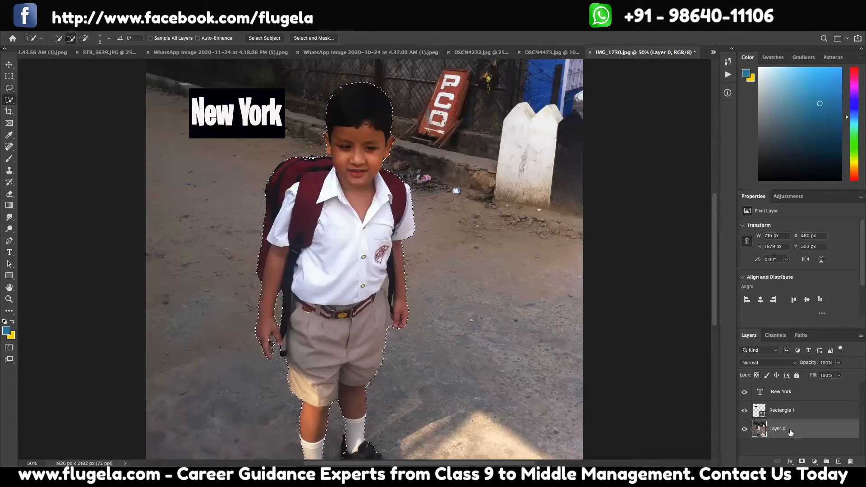
pyautogui.click(802, 461)
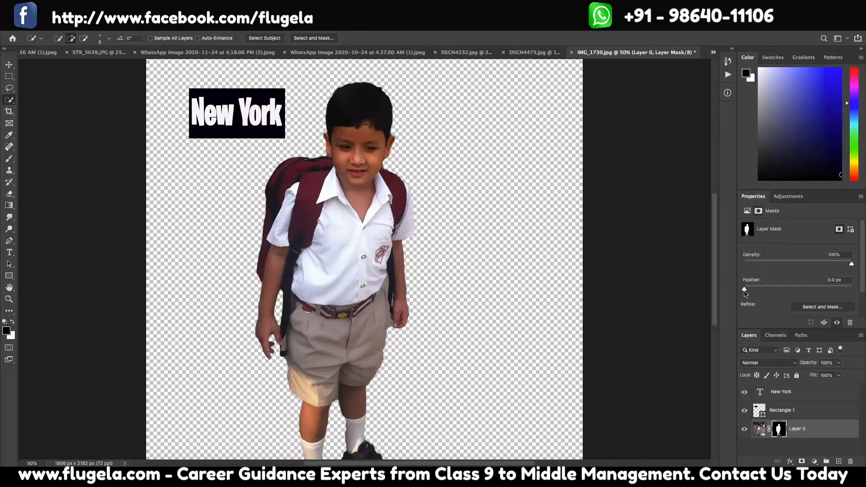
pyautogui.moveTo(745, 290); pyautogui.dragTo(748, 290)
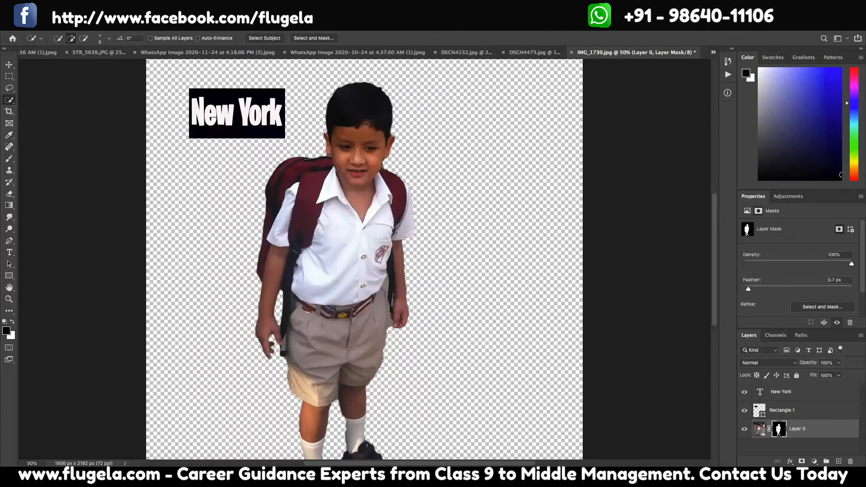
# Duplicate the masked Layer 0.
pyautogui.hotkey('ctrl', '2')
pyautogui.click(10, 65)
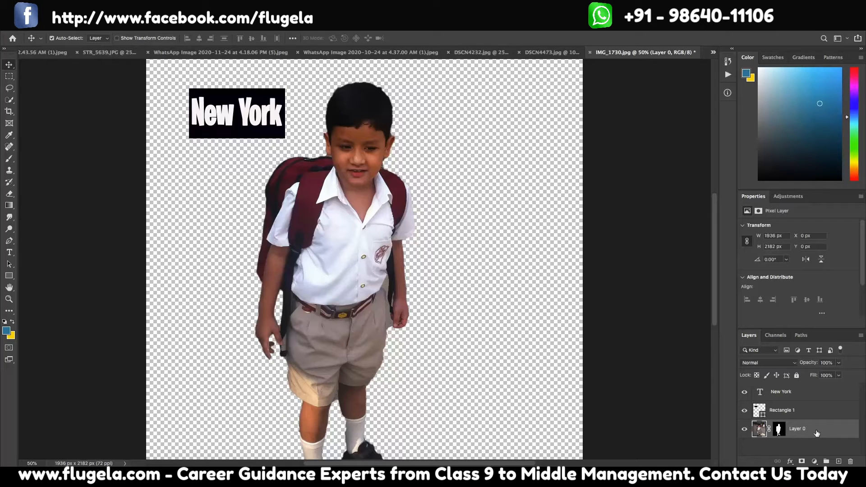
pyautogui.hotkey('ctrl', 'j')
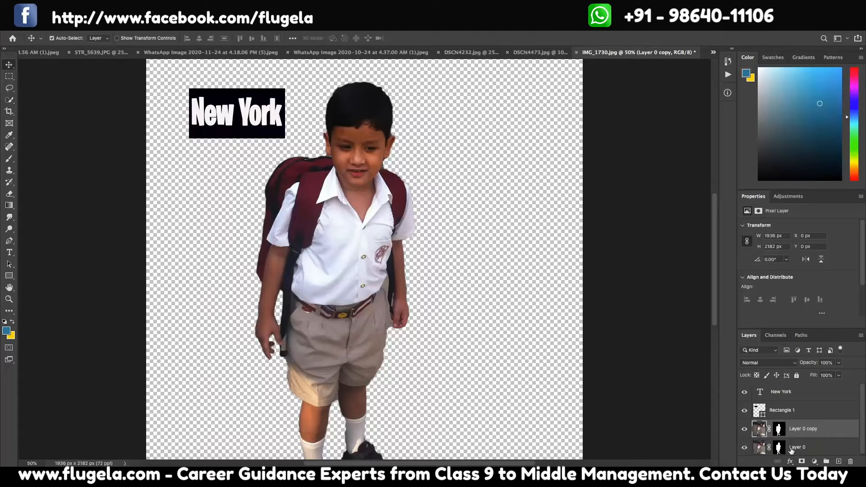
pyautogui.click(803, 448)
pyautogui.rightClick(788, 449)
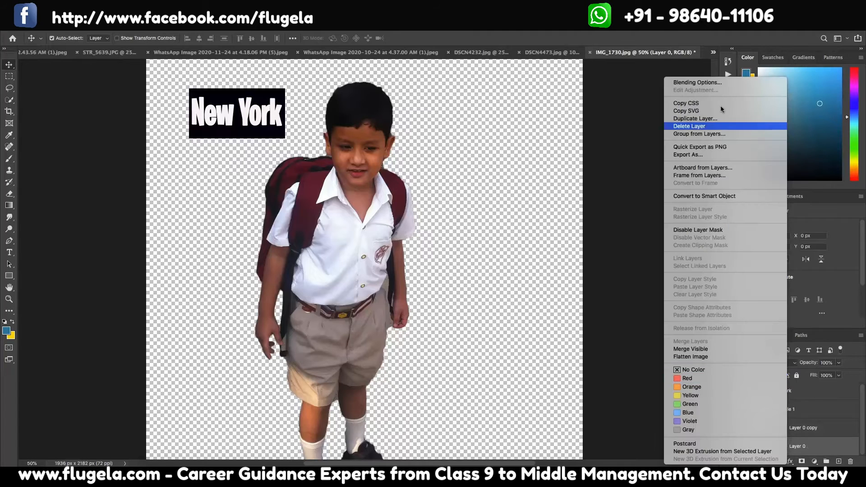
pyautogui.click(824, 452)
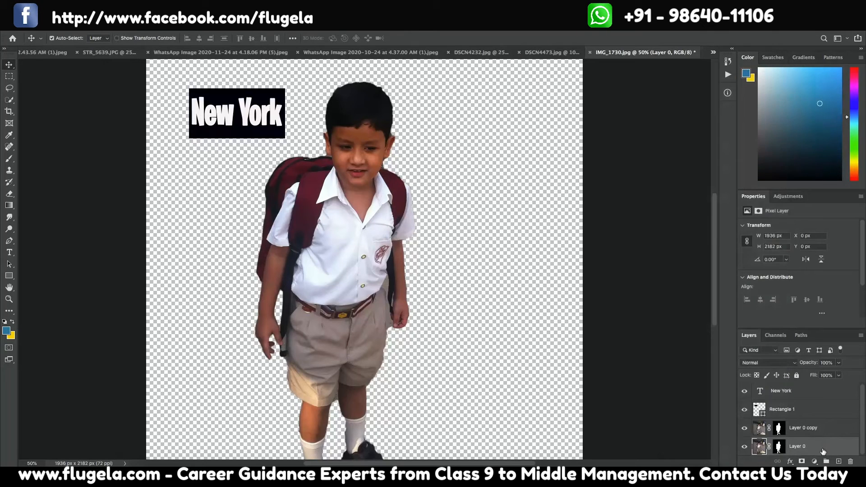
pyautogui.rightClick(823, 451)
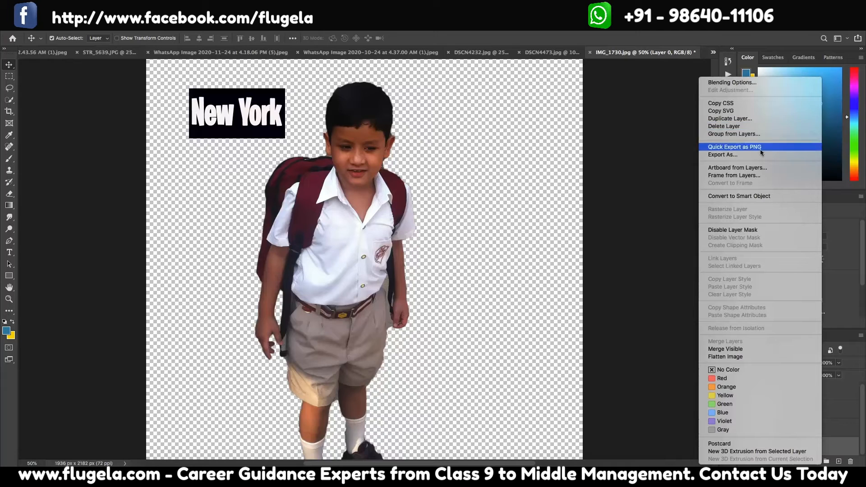
pyautogui.click(641, 269)
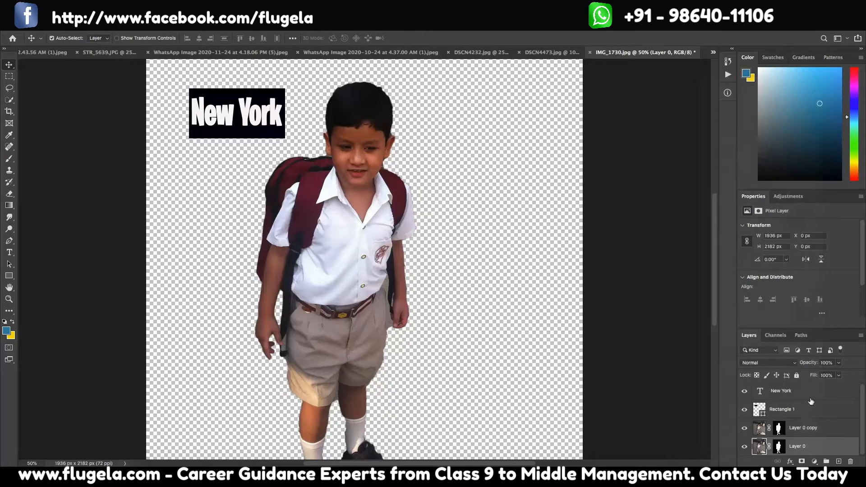
# Delete the layer mask from the original Layer 0, leaving the mask on Layer 0 copy.
pyautogui.click(781, 447)
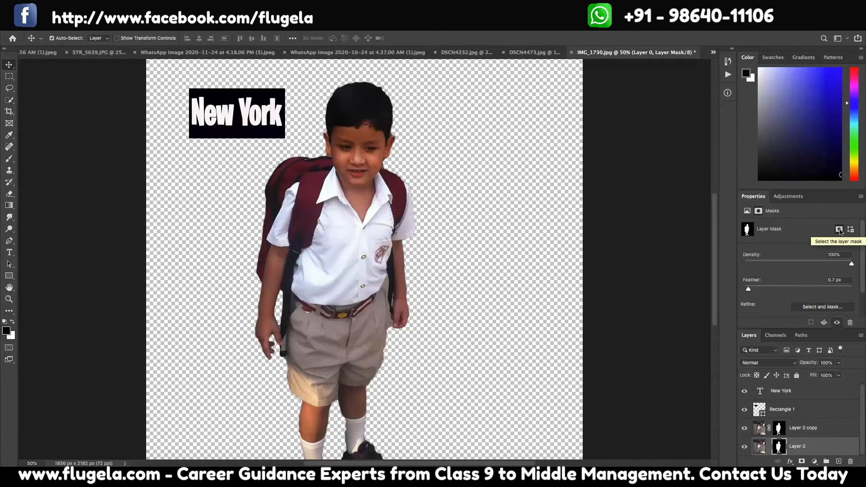
pyautogui.rightClick(784, 450)
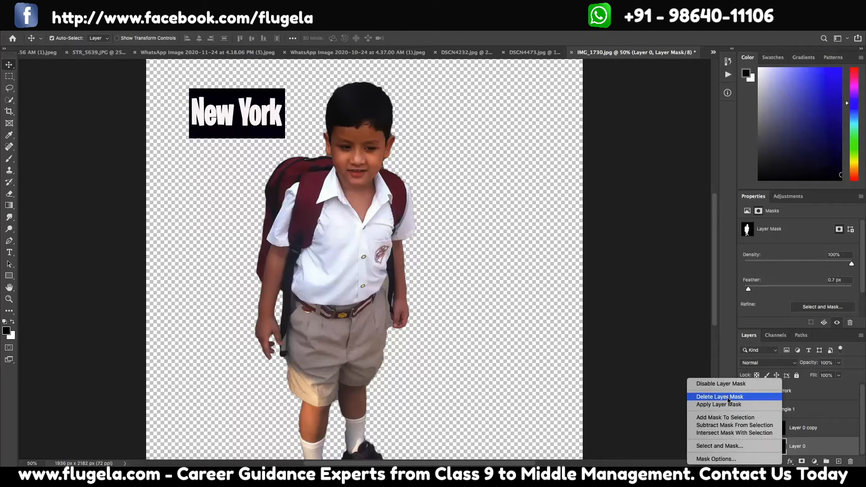
pyautogui.rightClick(827, 450)
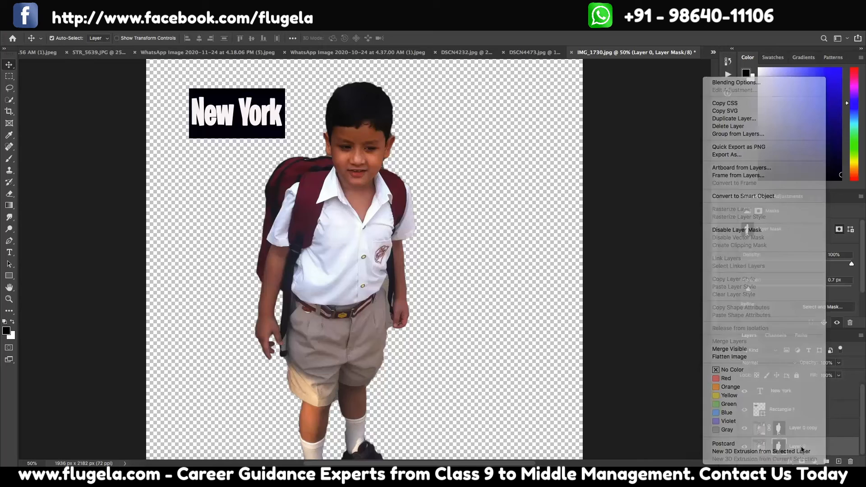
pyautogui.rightClick(779, 448)
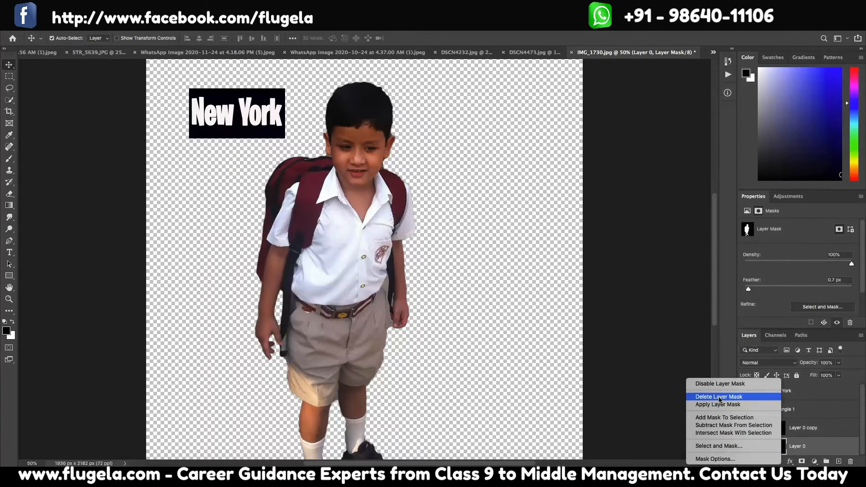
pyautogui.click(719, 397)
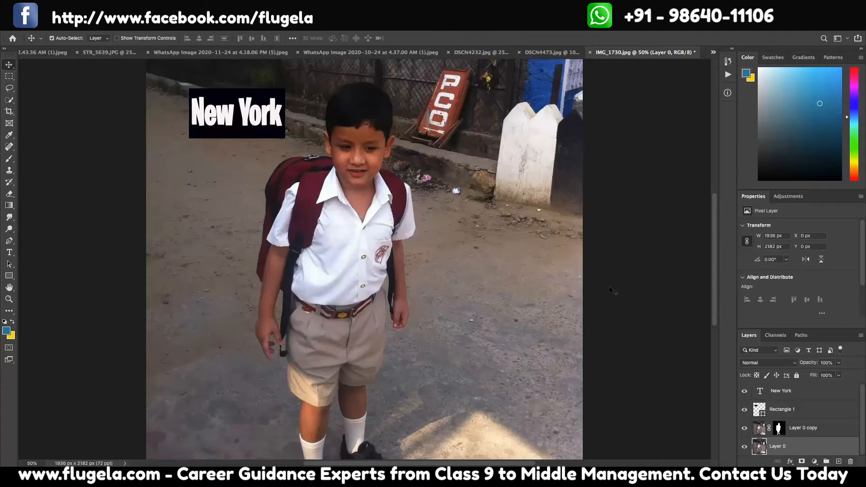
# Hide Layer 0 copy, Rectangle 1 and the New York text layer so only Layer 0 shows.
pyautogui.click(745, 428)
pyautogui.click(745, 414)
pyautogui.click(744, 390)
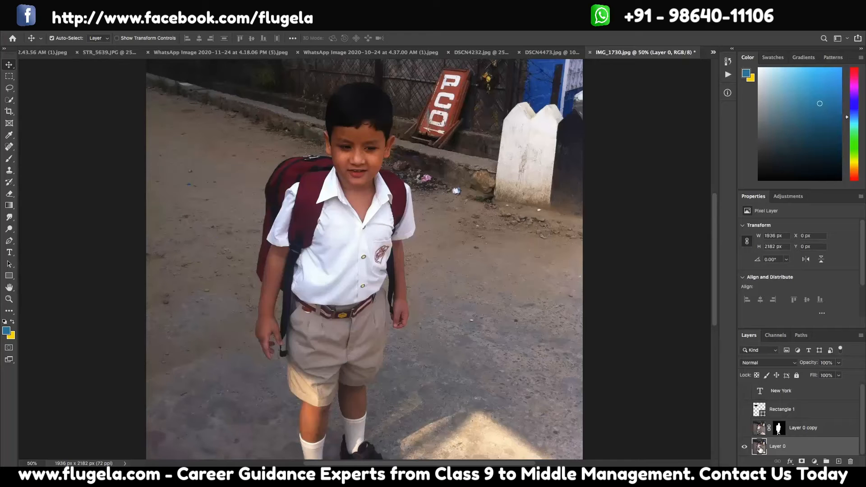
# Apply a Gaussian Blur with a radius of 36.0 pixels to Layer 0.
pyautogui.click(205, 25)
pyautogui.click(228, 94)
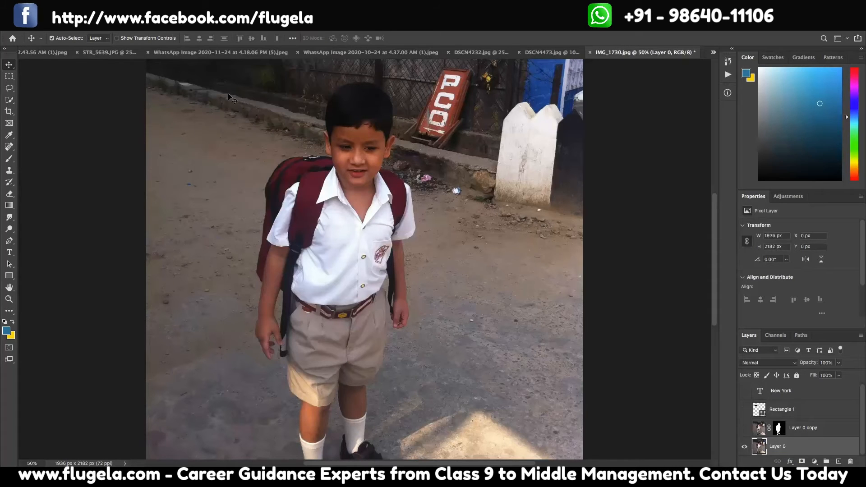
pyautogui.click(213, 32)
pyautogui.moveTo(286, 122)
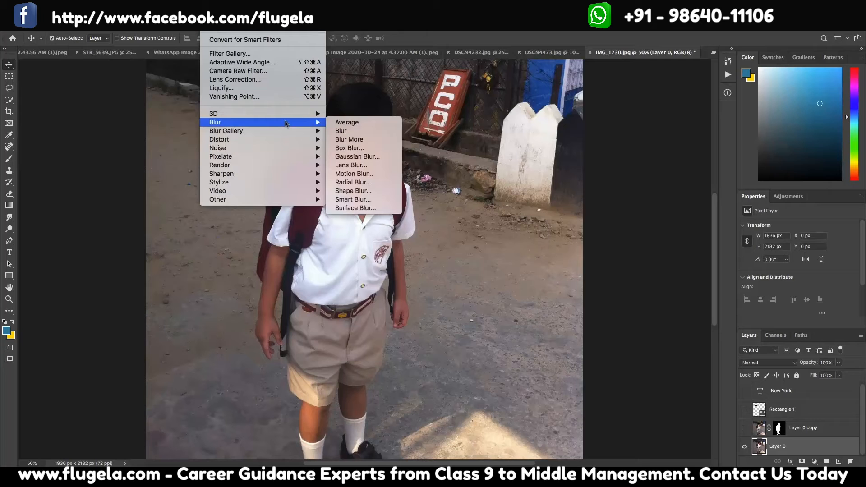
pyautogui.click(365, 157)
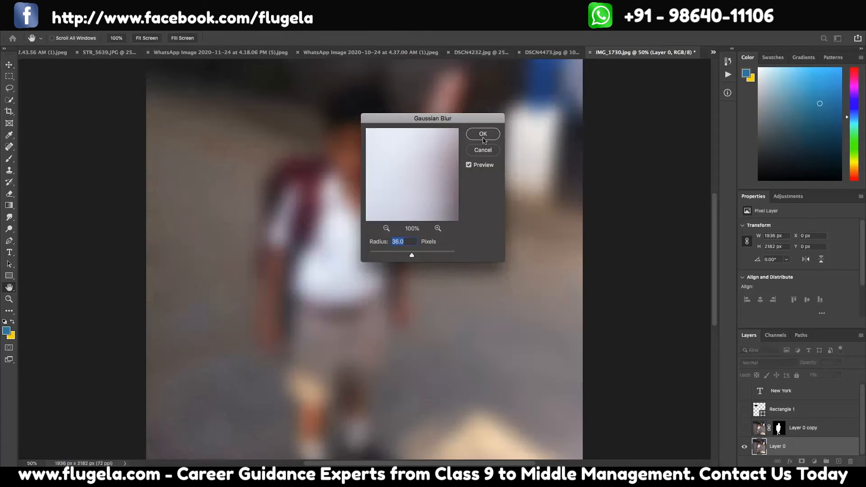
pyautogui.click(483, 134)
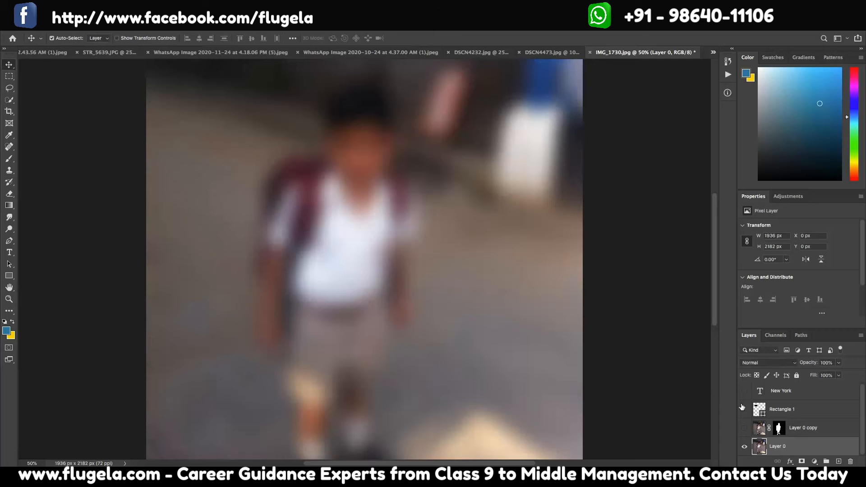
# Compare the sharp cut-out with the blurred background by toggling the visibility of Layer 0 copy and Layer 0.
pyautogui.click(745, 429)
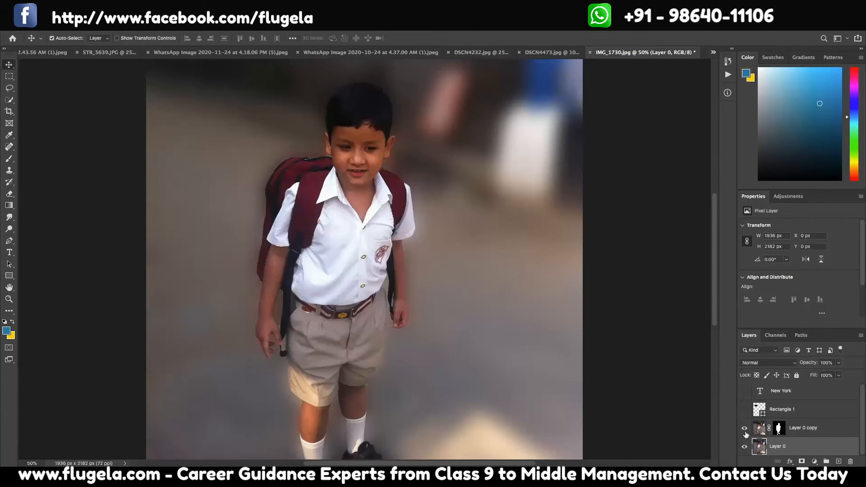
pyautogui.click(745, 451)
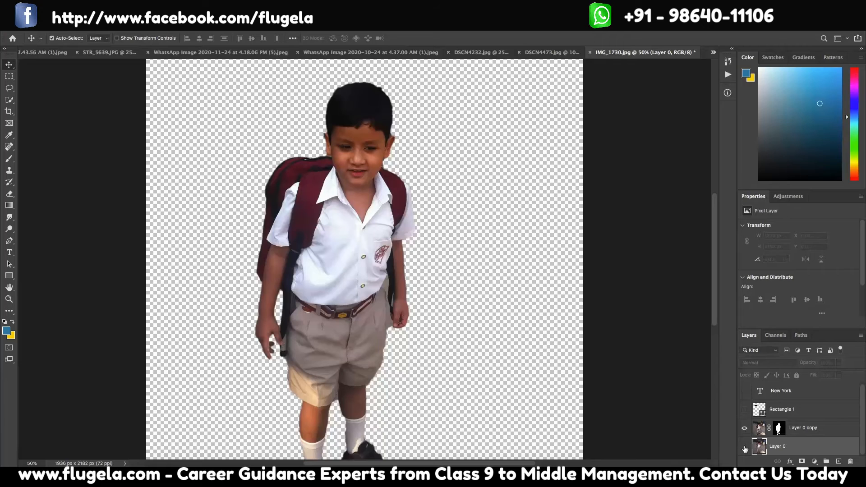
pyautogui.click(745, 447)
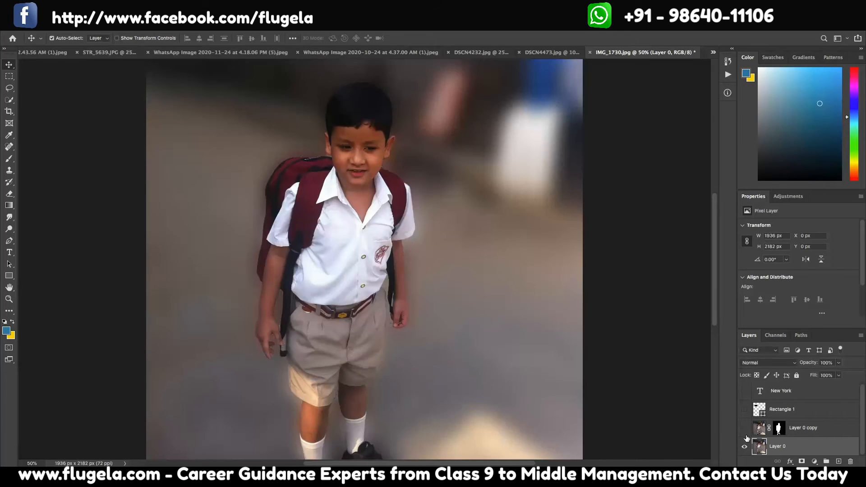
pyautogui.click(745, 428)
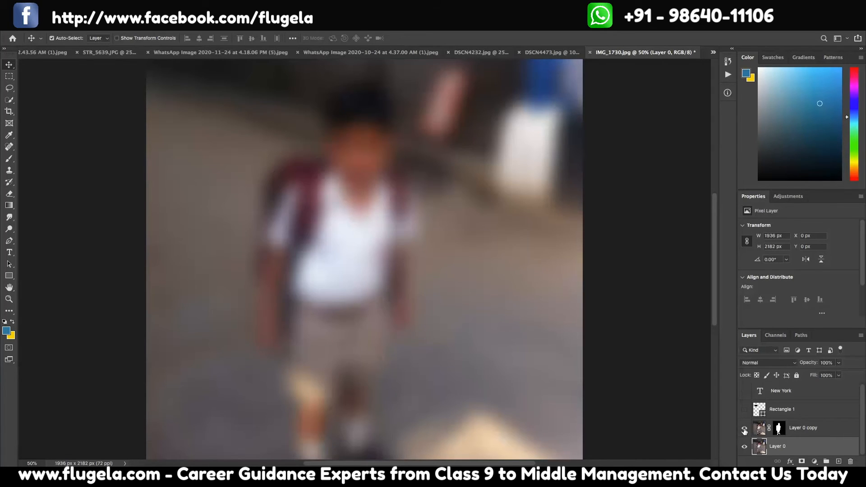
# Make Layer 0 copy, Rectangle 1 and the New York text layer visible above the blurred photo.
pyautogui.click(745, 429)
pyautogui.click(745, 410)
pyautogui.click(744, 391)
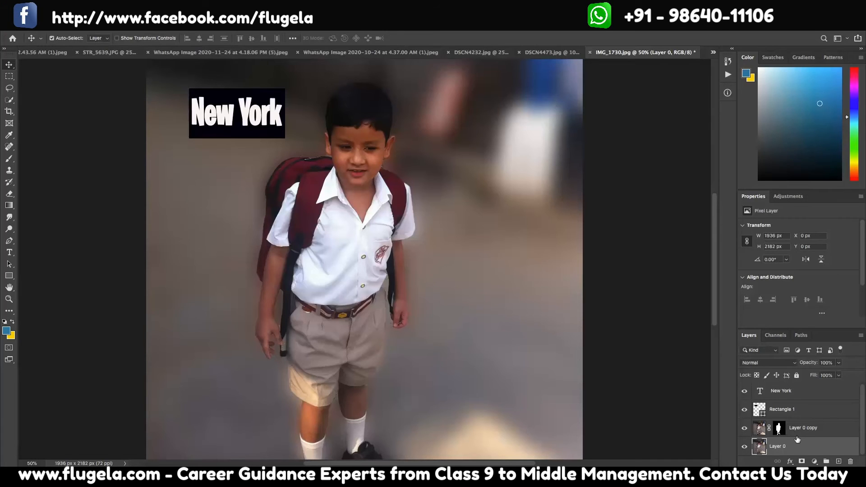
pyautogui.rightClick(764, 449)
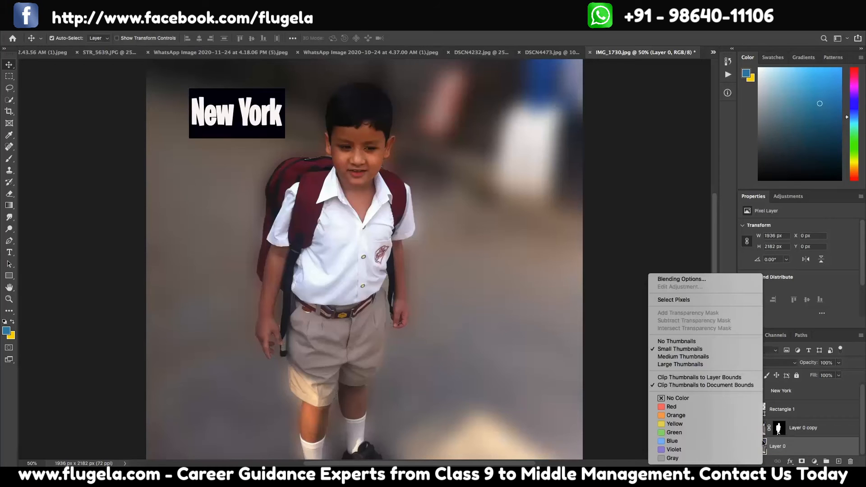
pyautogui.press('Escape')
pyautogui.click(186, 23)
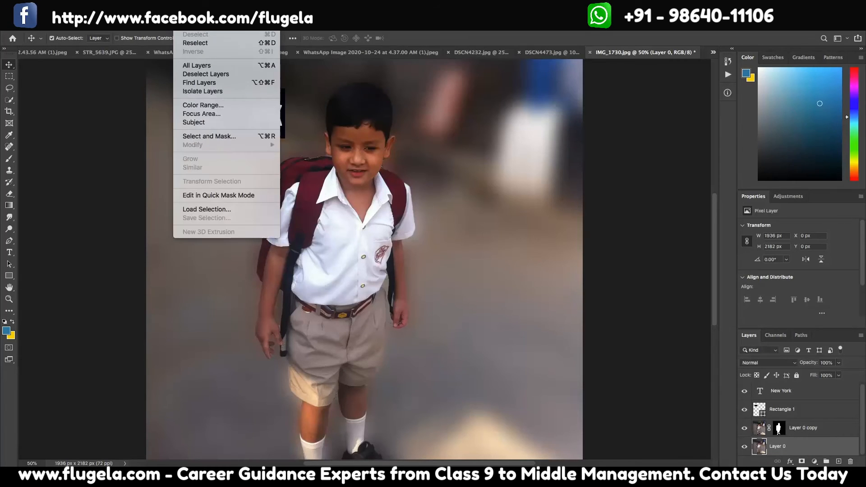
pyautogui.press('Escape')
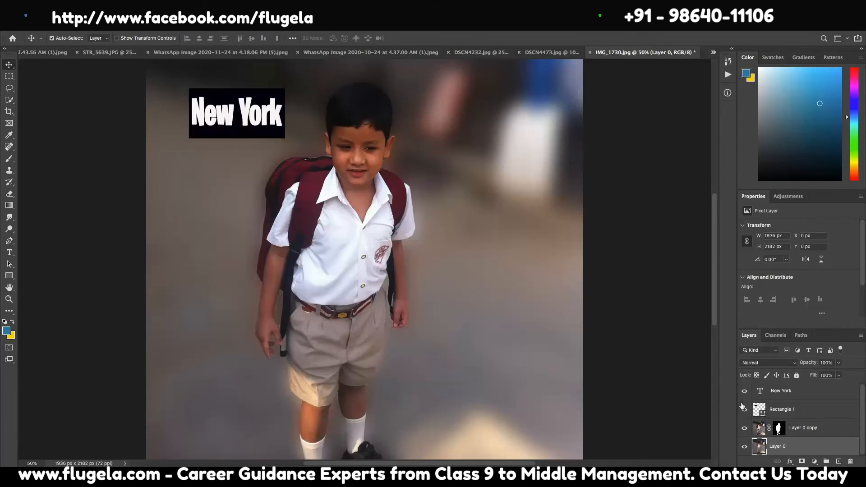